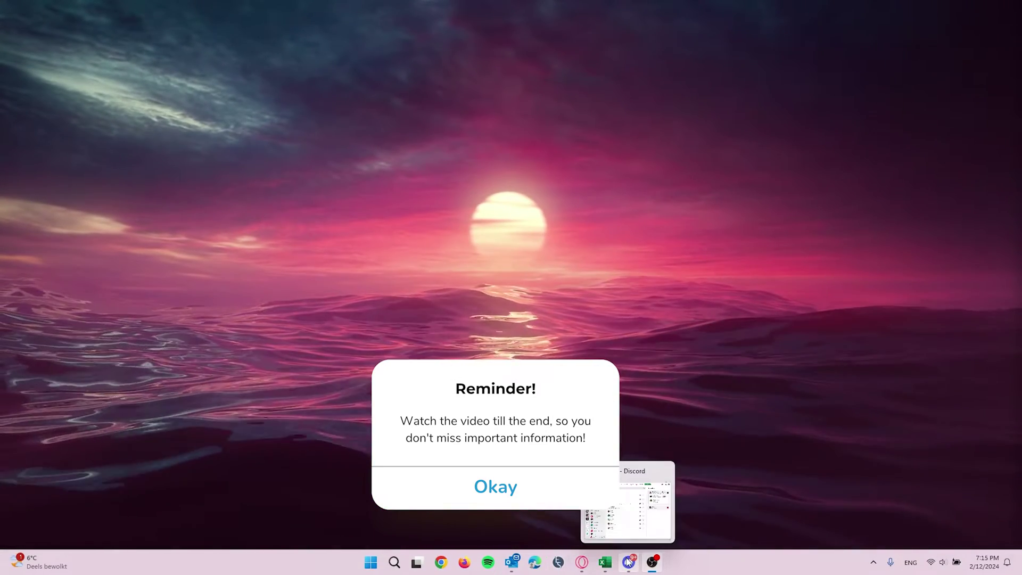
# Bring up and reposition the Discord window, then open User Settings.
pyautogui.click(629, 562)
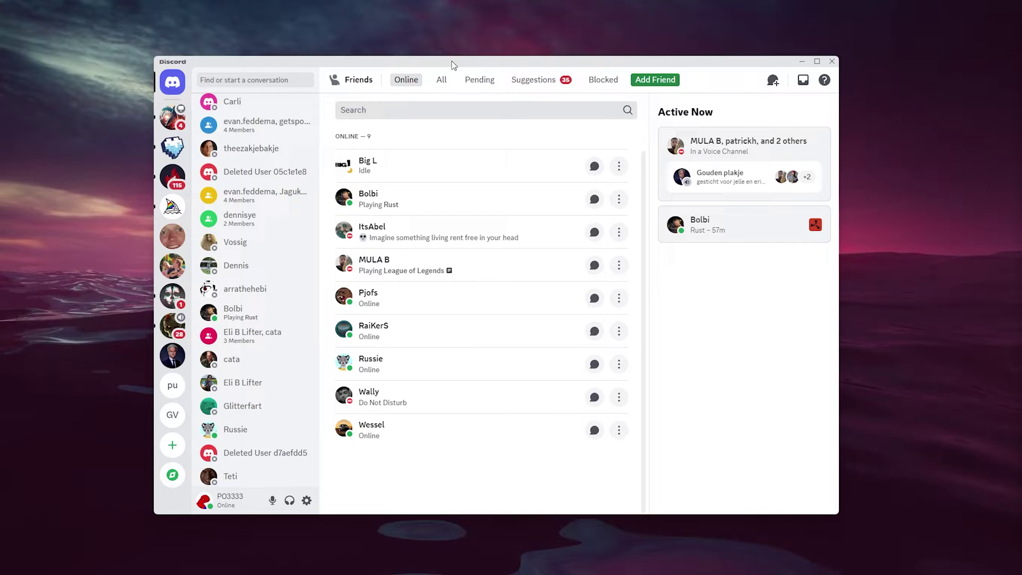
pyautogui.moveTo(451, 63); pyautogui.dragTo(477, 71)
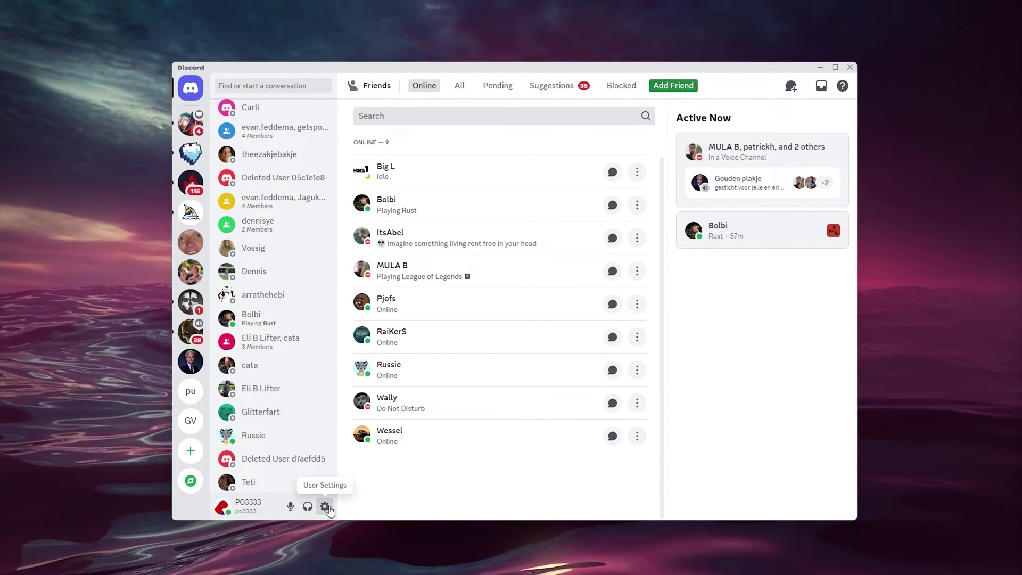
pyautogui.click(326, 506)
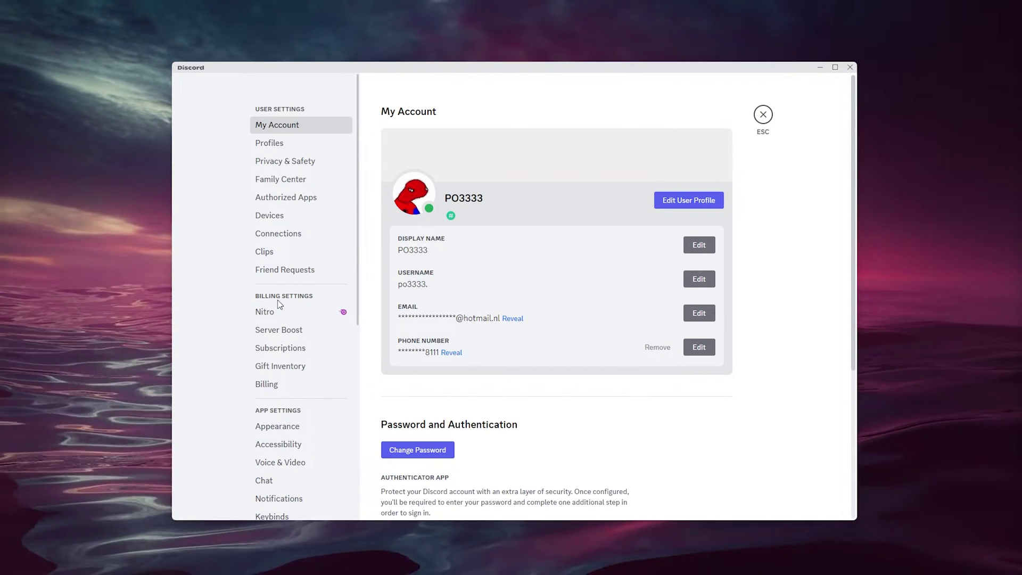
pyautogui.scroll(-5, 272, 240)
pyautogui.scroll(5, 260, 157)
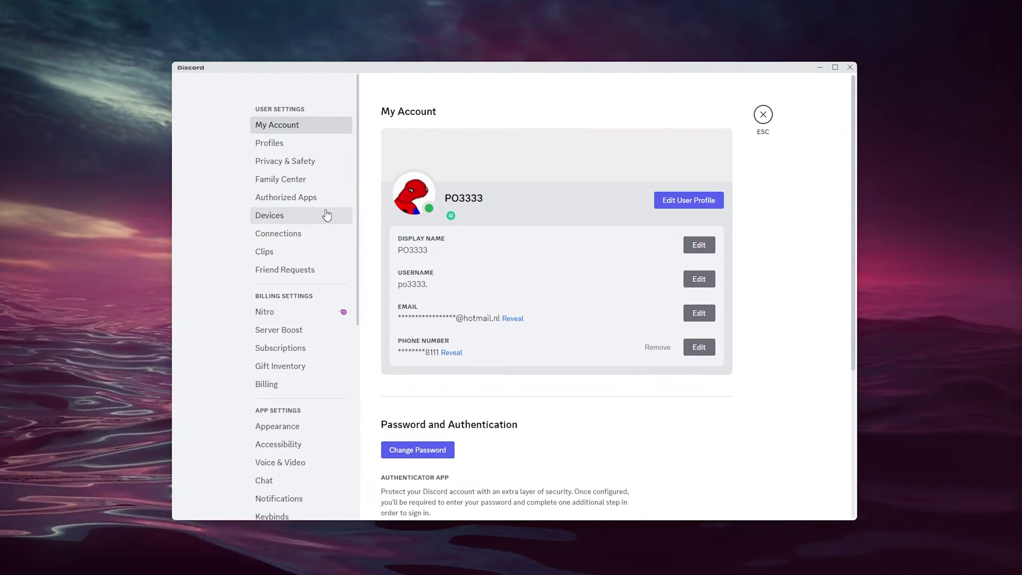
pyautogui.click(302, 239)
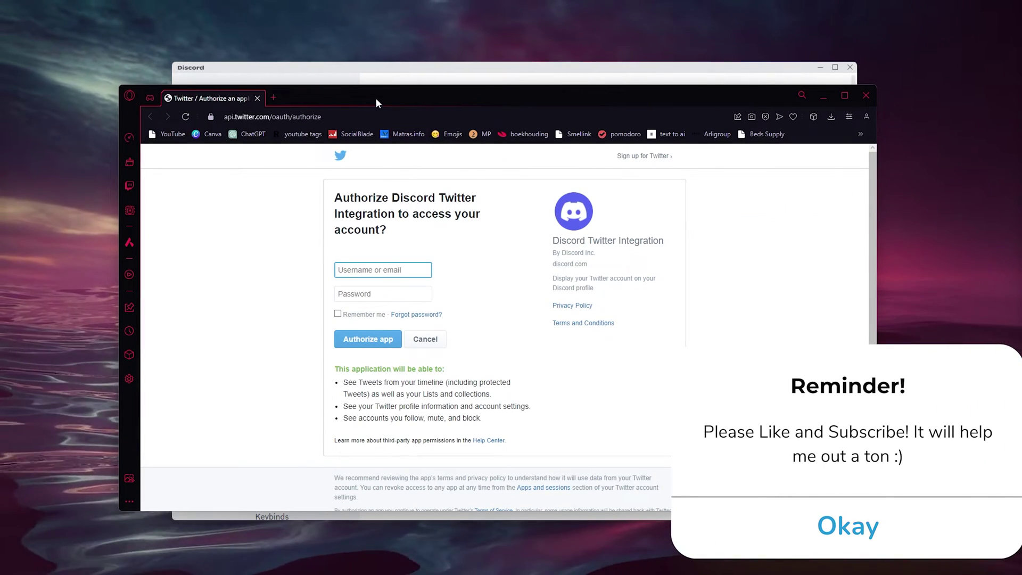
# Nudge the Twitter authorization window for Discord Twitter Integration into place.
pyautogui.moveTo(376, 98); pyautogui.dragTo(368, 92)
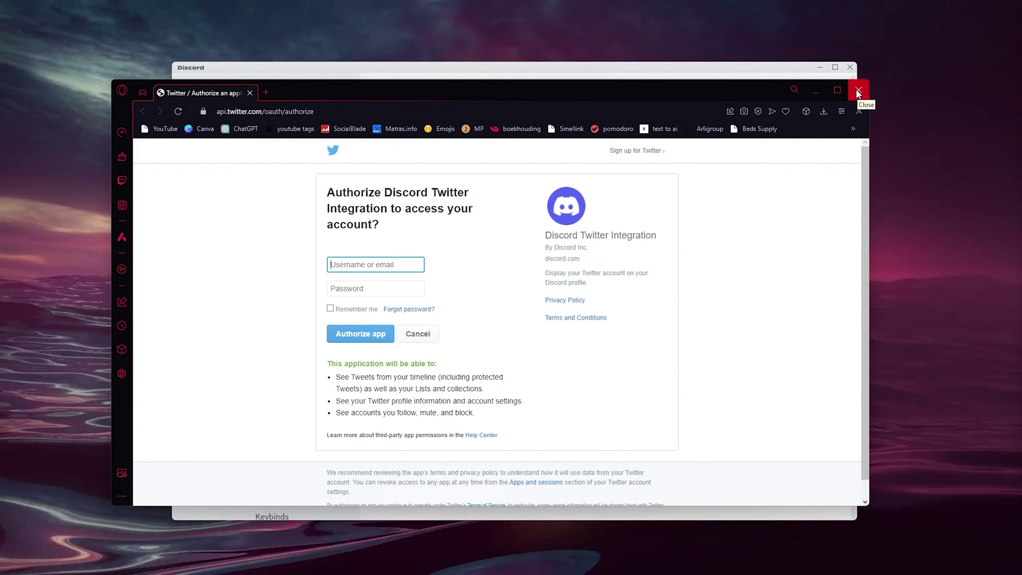
# Close the Twitter authorization window without signing in.
pyautogui.click(859, 94)
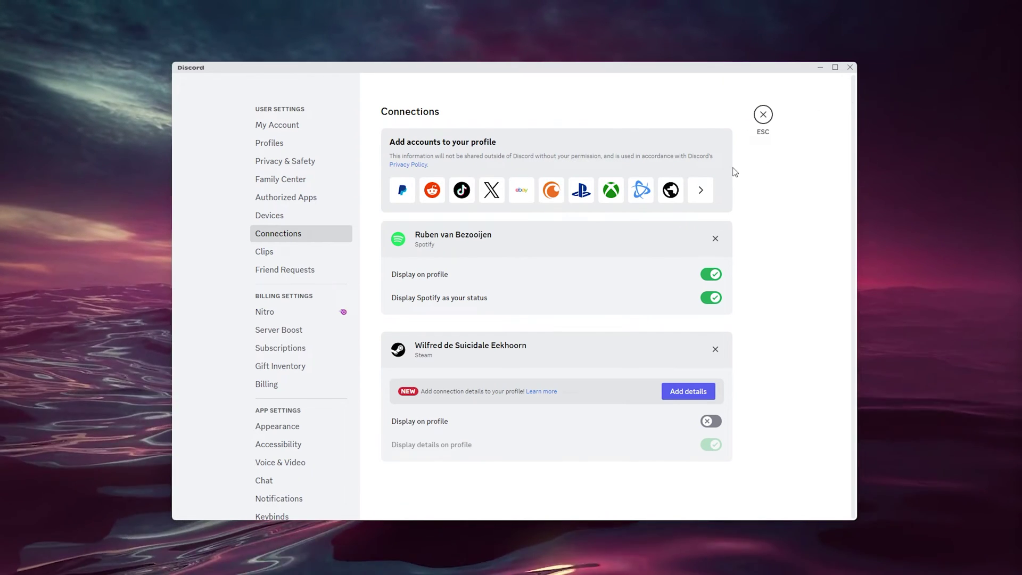